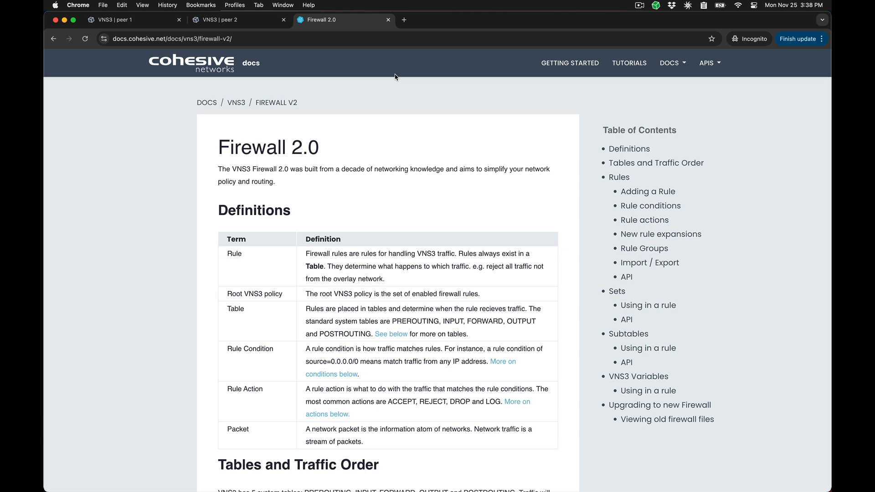
Open the firewall rules on peer 1, filter them by Disabled, and set the filter to All
left_click(156, 22)
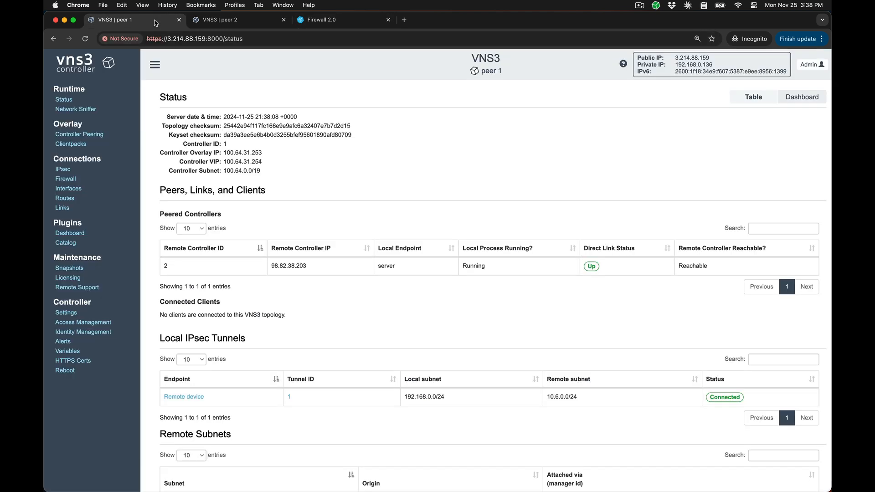
left_click(66, 182)
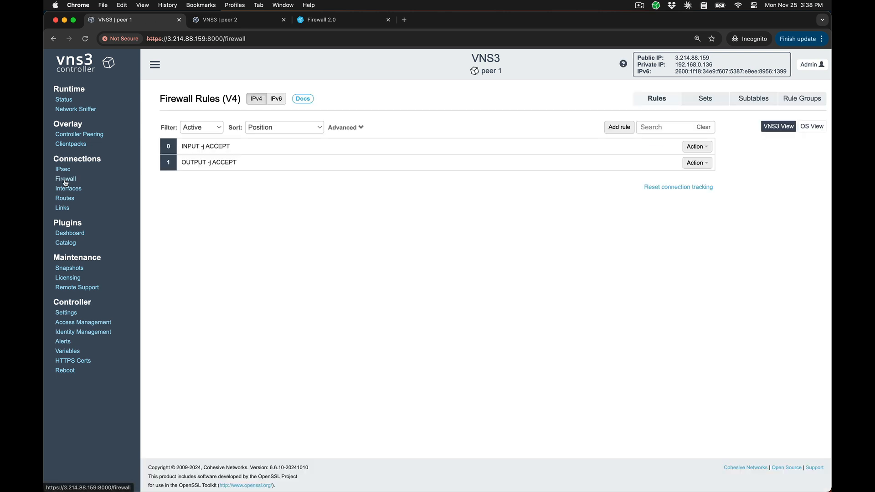
left_click(188, 130)
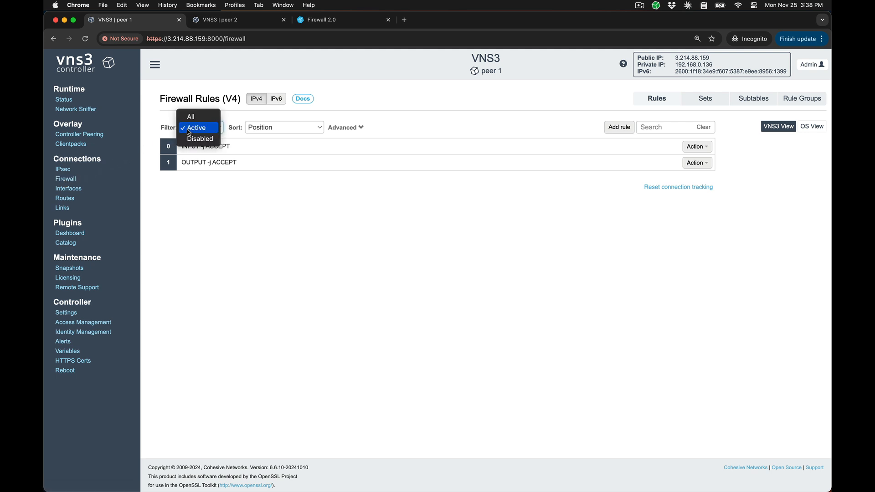
left_click(192, 139)
left_click(202, 132)
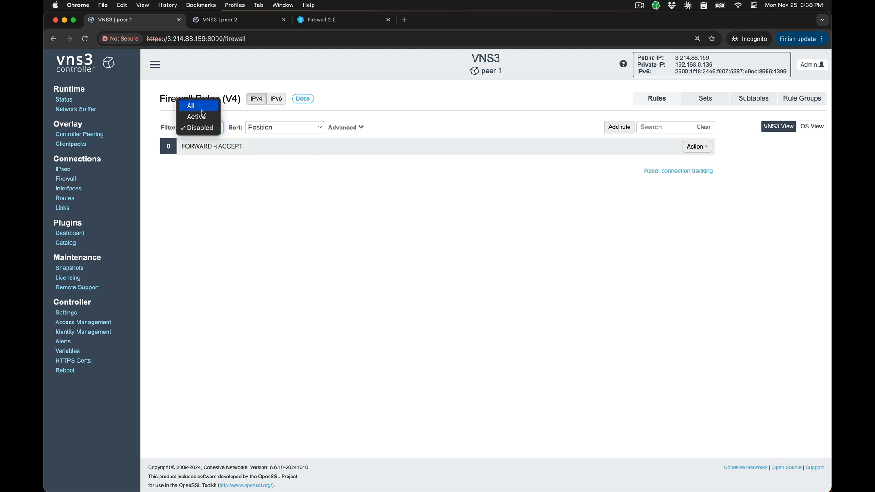
left_click(202, 109)
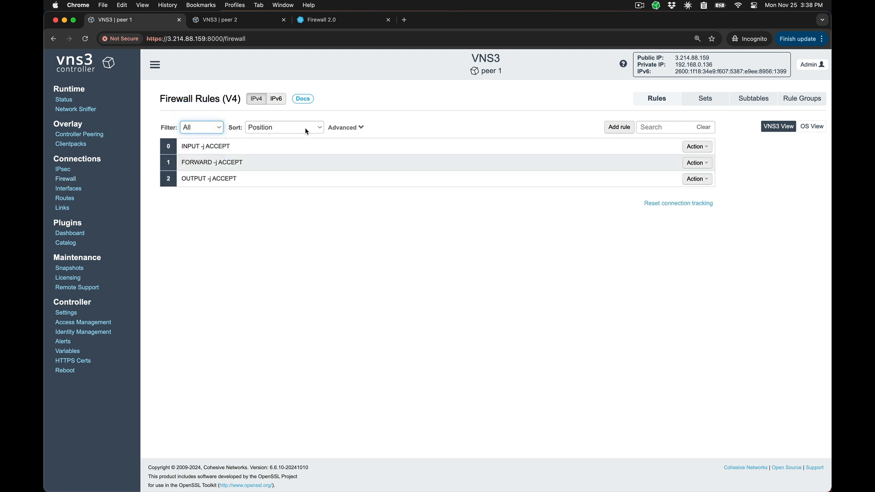
left_click(319, 131)
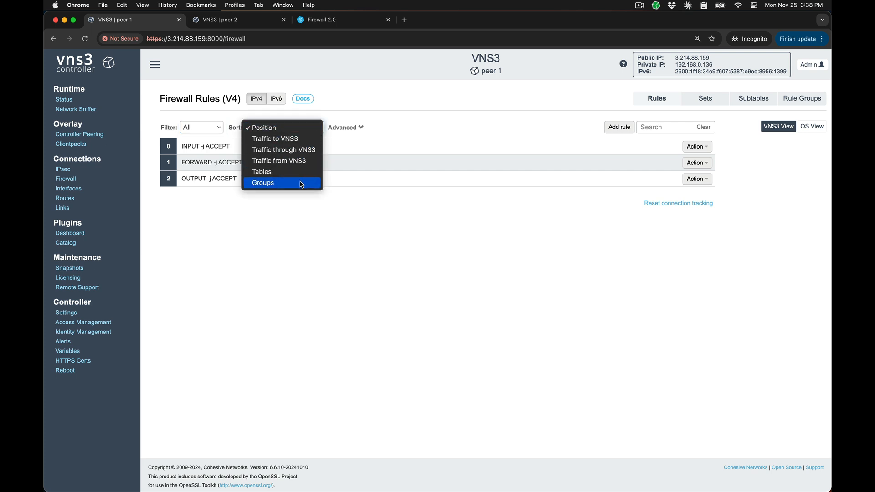
left_click(332, 118)
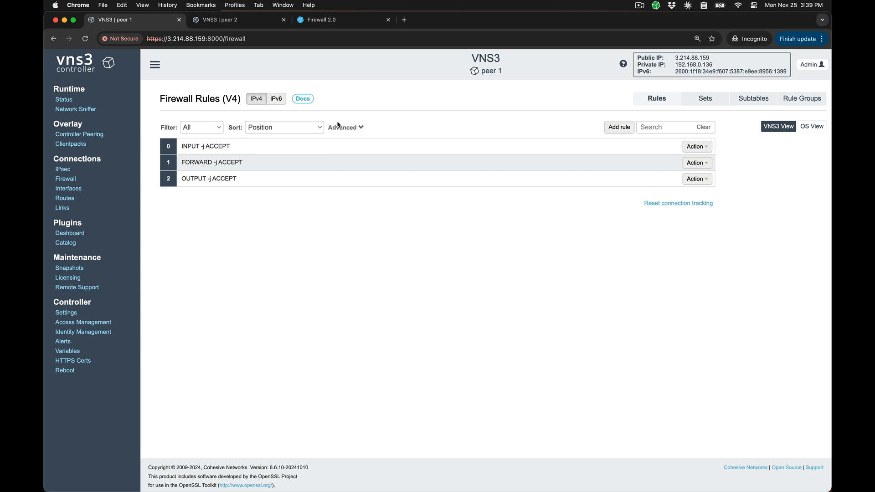
Import "INPUT -s 12.34.23.12/32 -j DROP" and "OUTPUT -d 34.123.4.3/32 -j DROP" with their comments as freeform rules at start position -1
left_click(354, 130)
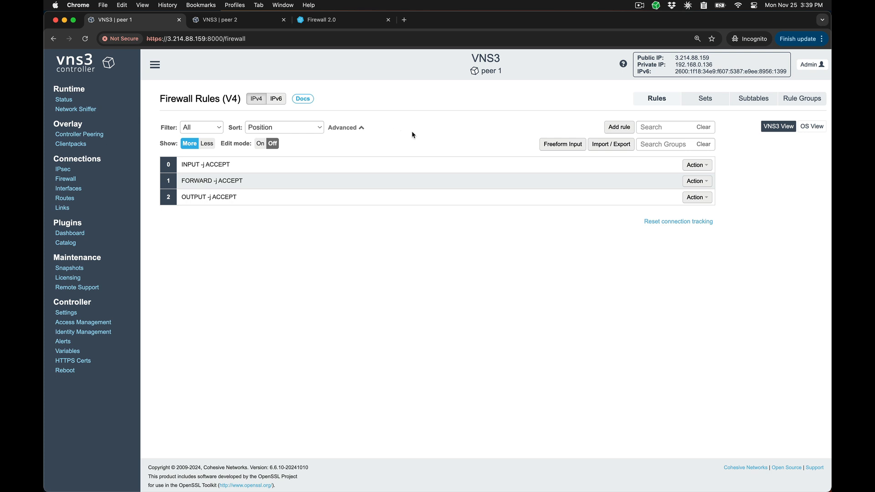
left_click(563, 144)
type("# test rule for Firewall v2 video INPUT -s 12.34.23.12/32 -j DROP  # another test rule OUTPUT -d 34.123.4.3/32 -j DROP")
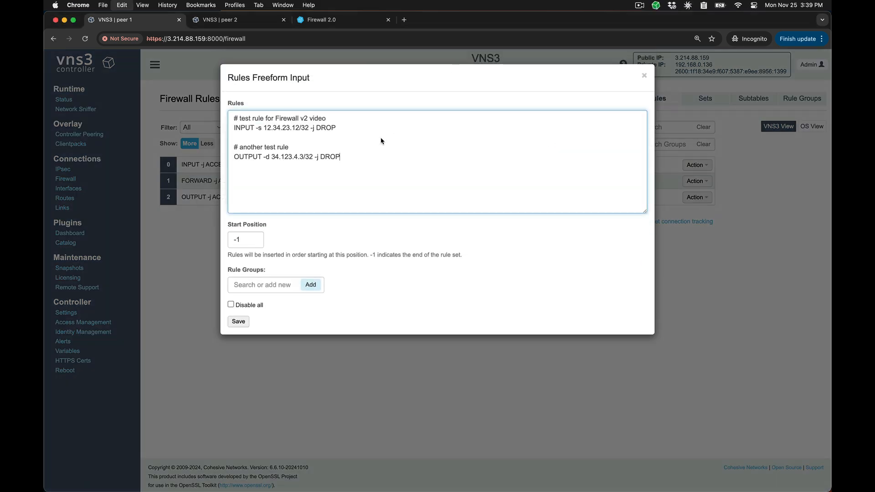
left_click(238, 321)
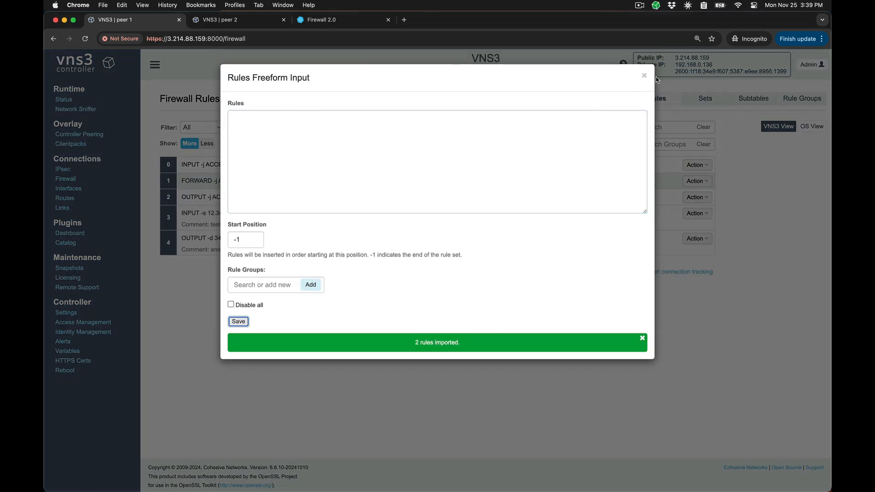
left_click(644, 76)
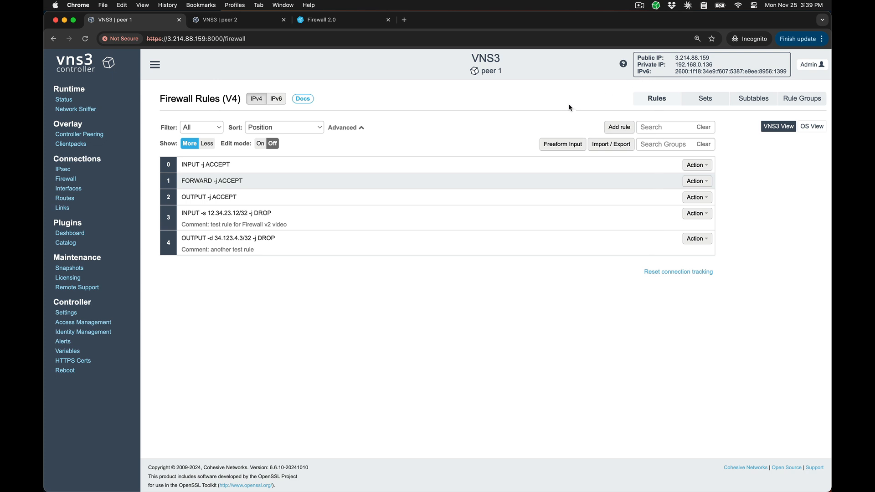
Switch the rule list to less detail and back to more to compare how the rule comments are shown
left_click(208, 144)
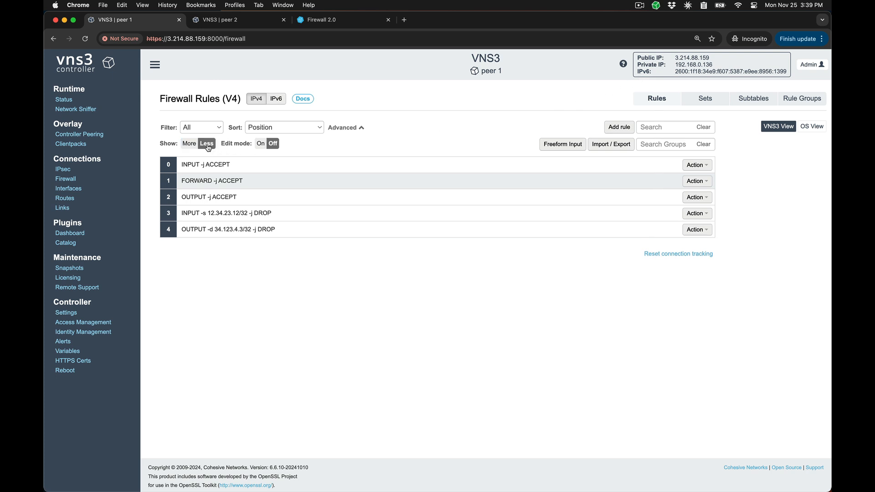
left_click(187, 144)
left_click_drag(288, 225, 211, 225)
left_click(212, 226)
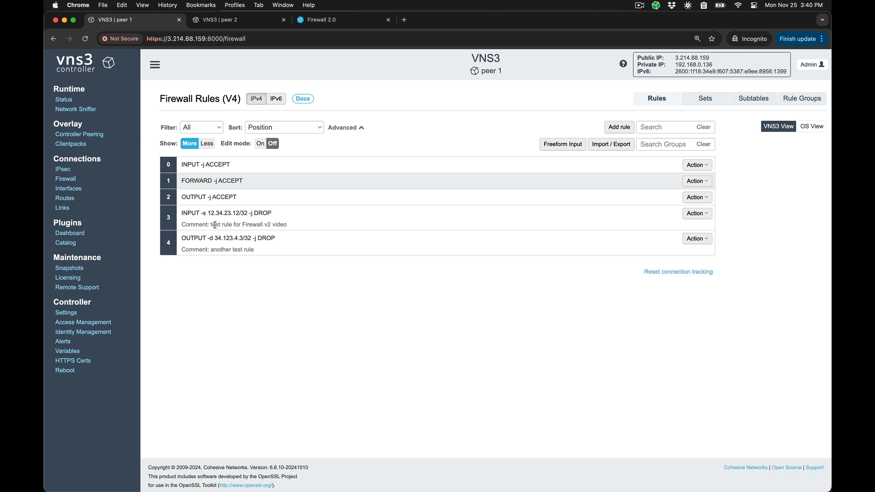
In edit mode, move OUTPUT -j ACCEPT to position 4 and the 12.34.23.12/32 DROP rule to position 1, and save the order
left_click(261, 143)
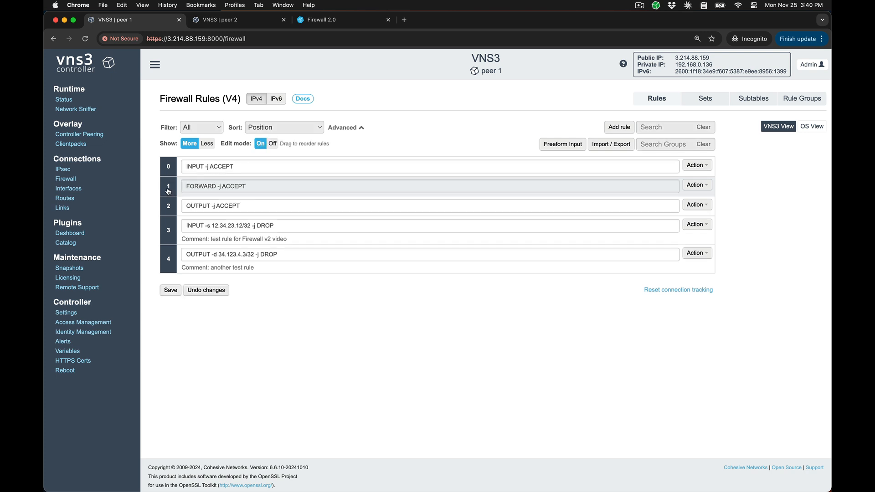
left_click_drag(169, 208, 170, 254)
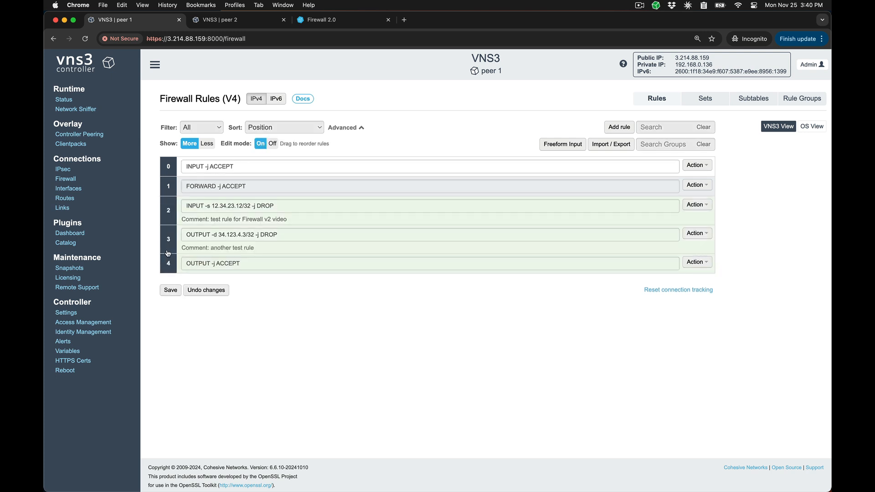
left_click_drag(174, 221, 170, 189)
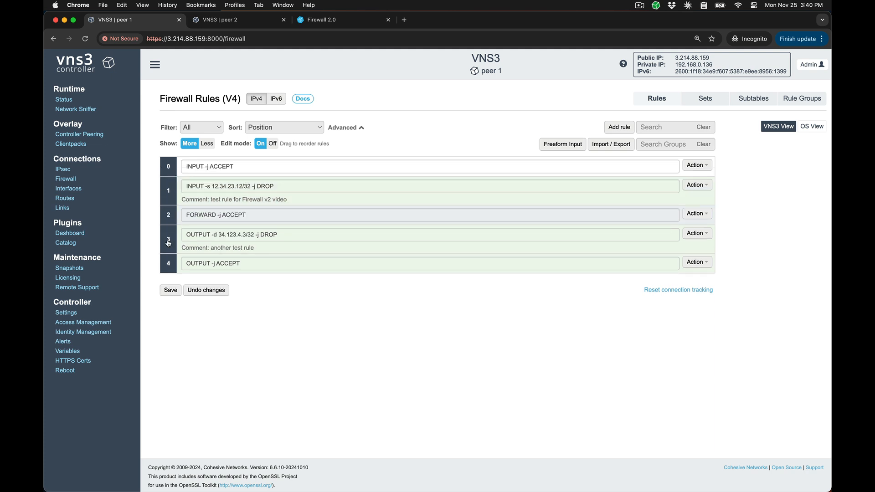
left_click(169, 291)
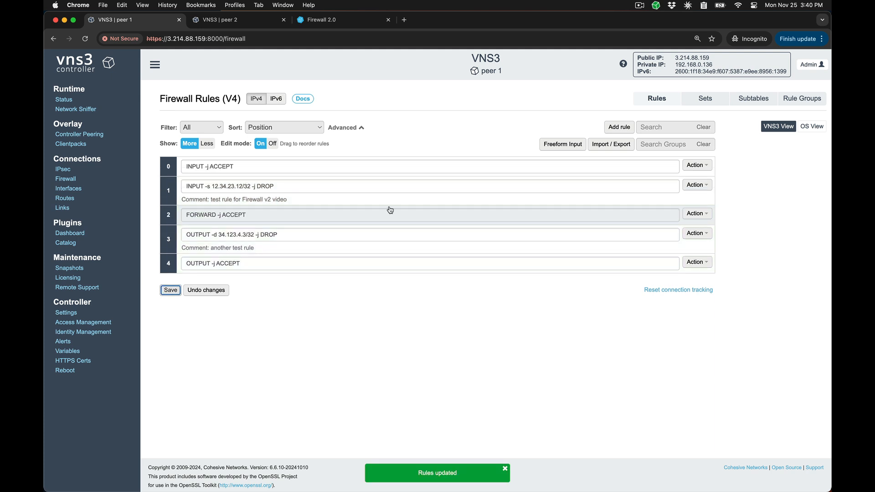
Start a new firewall set named dev_group with the type Subnet/IPv4
left_click(693, 104)
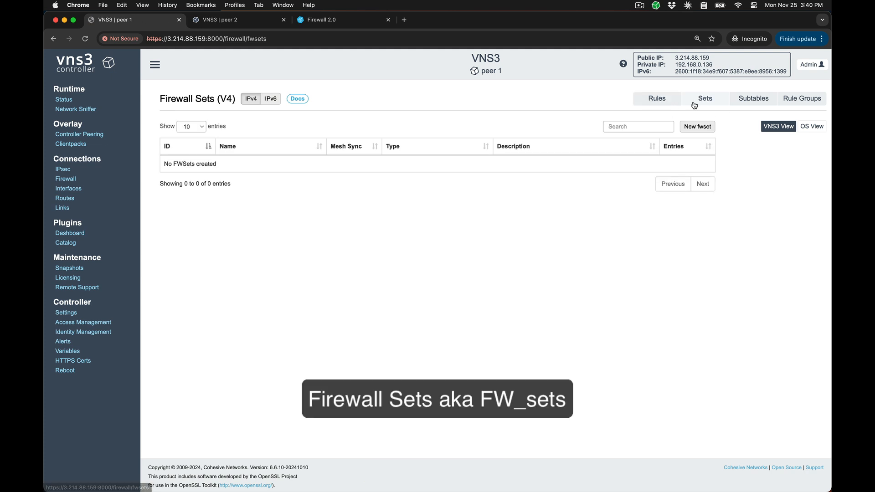
left_click(697, 127)
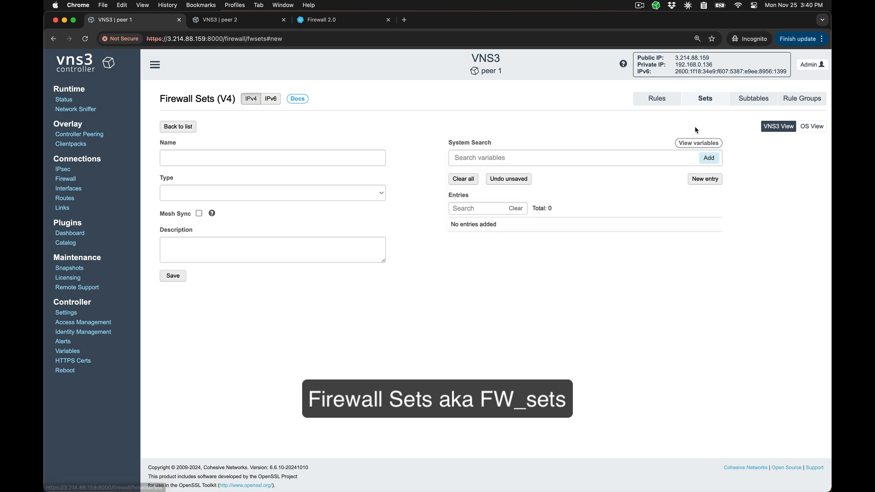
left_click(382, 194)
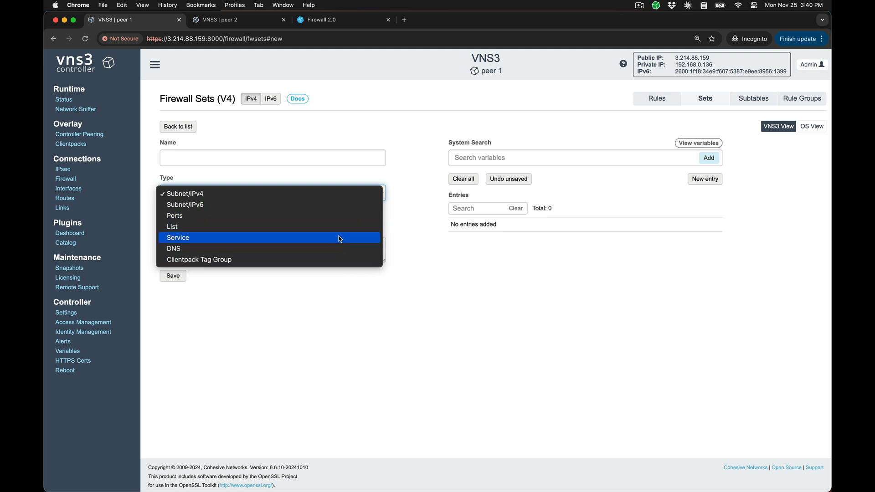
left_click(317, 195)
left_click(307, 152)
type("dev_group")
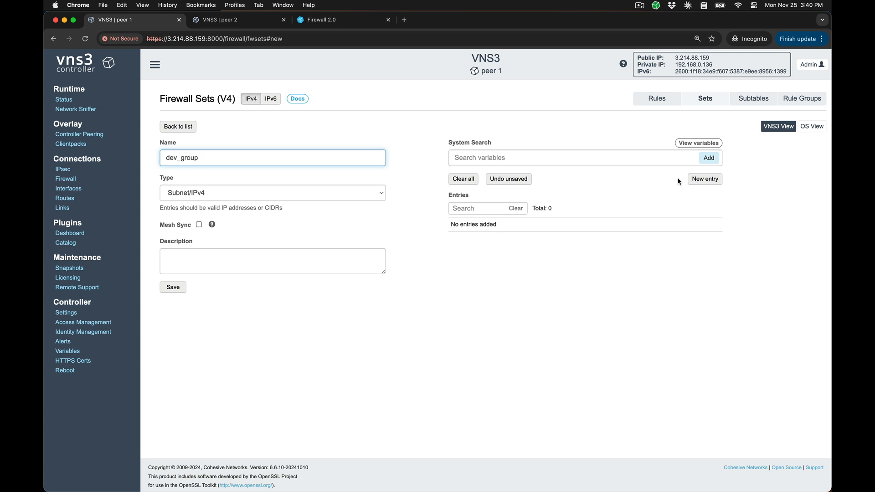
Add the entries 192.168.0.54 and 192.168.0.33 to the dev_group set and save it with Mesh Sync enabled
left_click(697, 181)
left_click(697, 180)
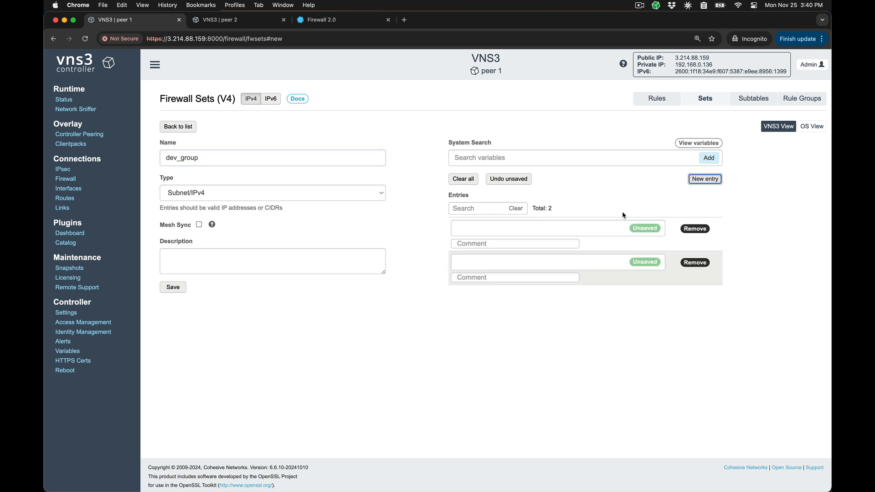
left_click(570, 227)
type("192.168.0.54")
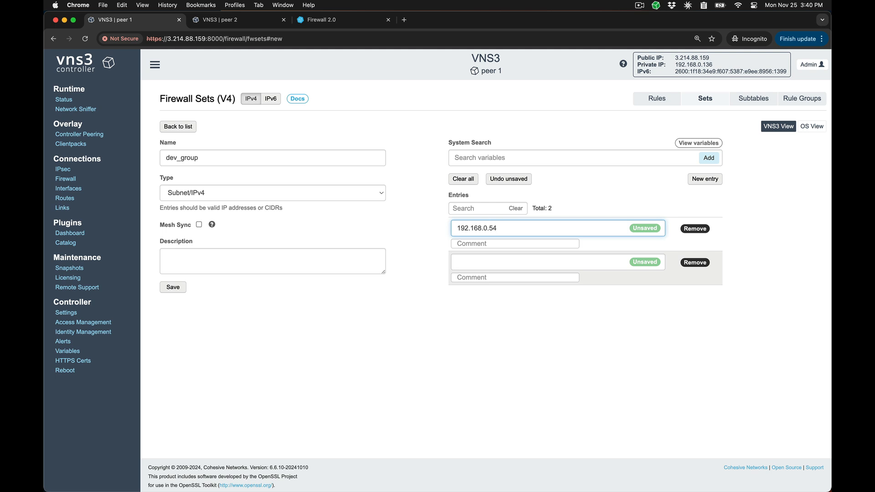
key("Tab")
key("Tab")
key("Tab")
type("192.")
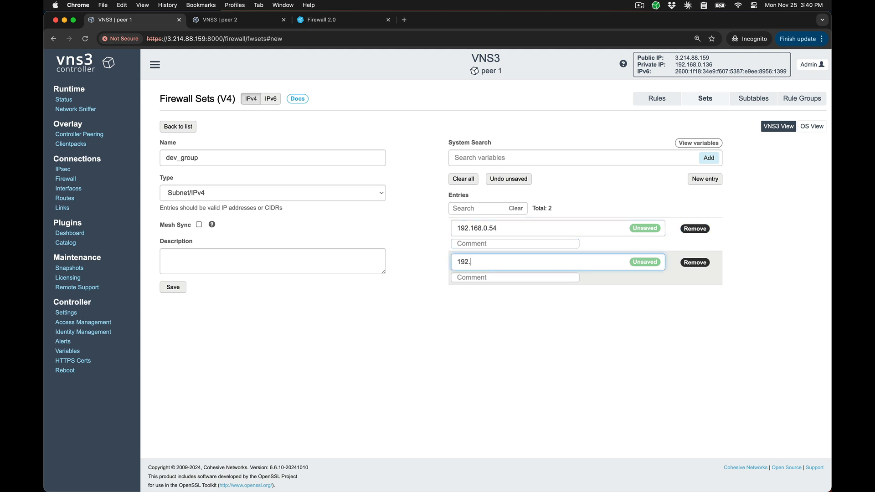
type("168.0.33")
left_click(199, 225)
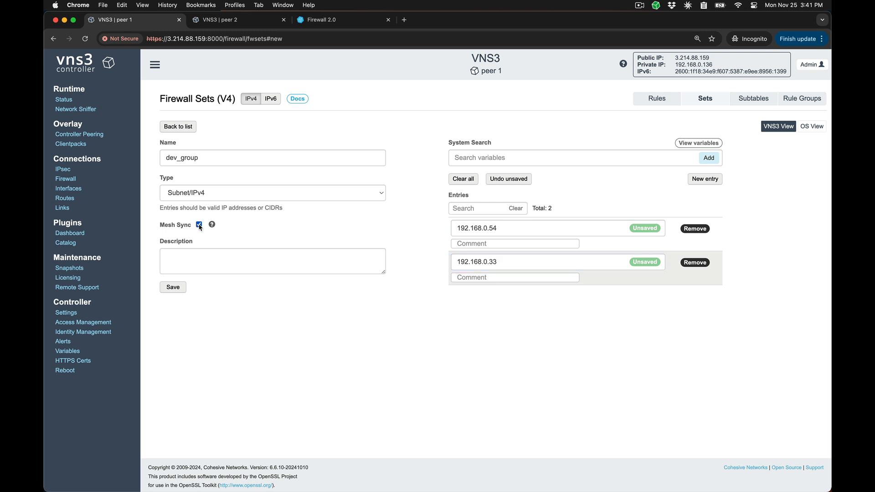
left_click(173, 287)
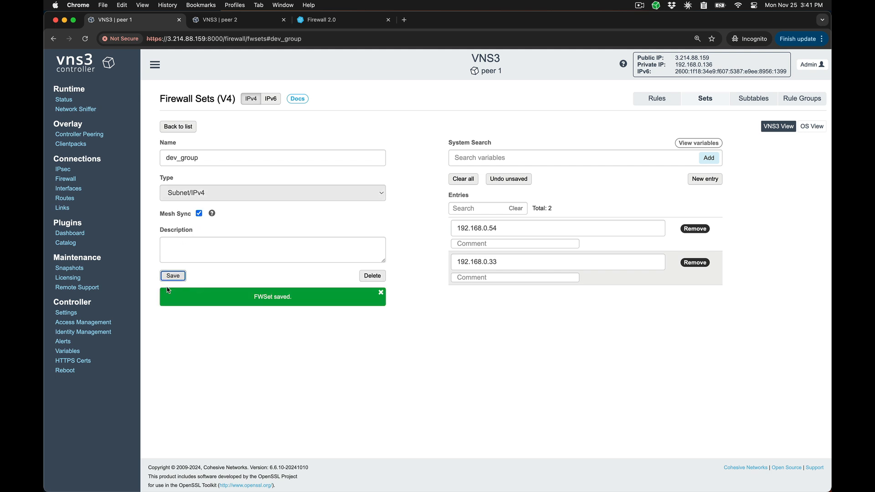
Switch to peer 2 and check the Fwsets section of its system variables for the synced dev_group set
left_click(238, 22)
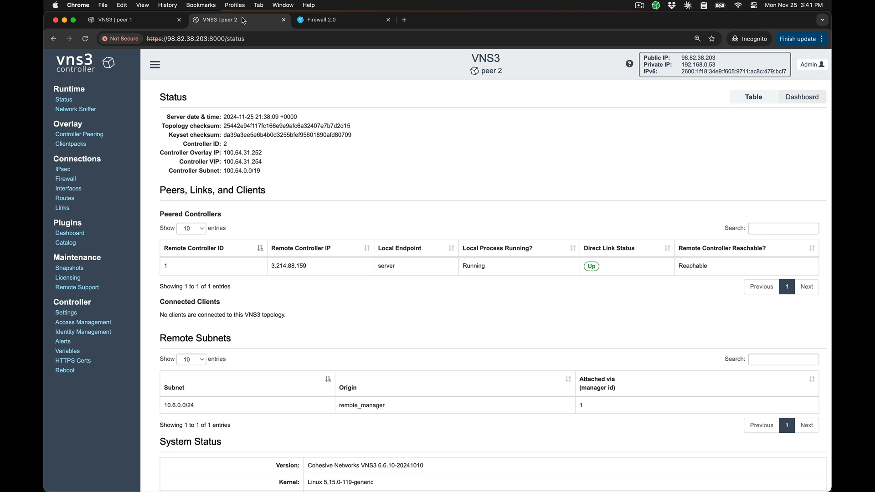
left_click(63, 354)
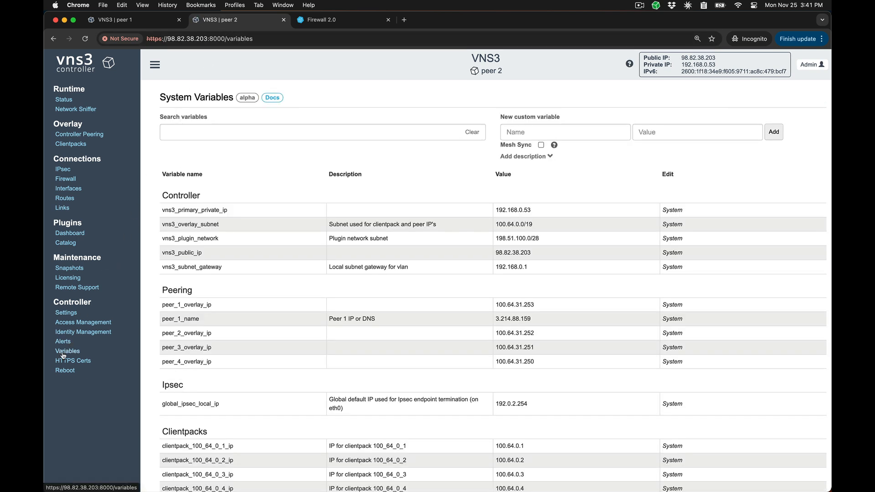
scroll(164, 402, "down", 10)
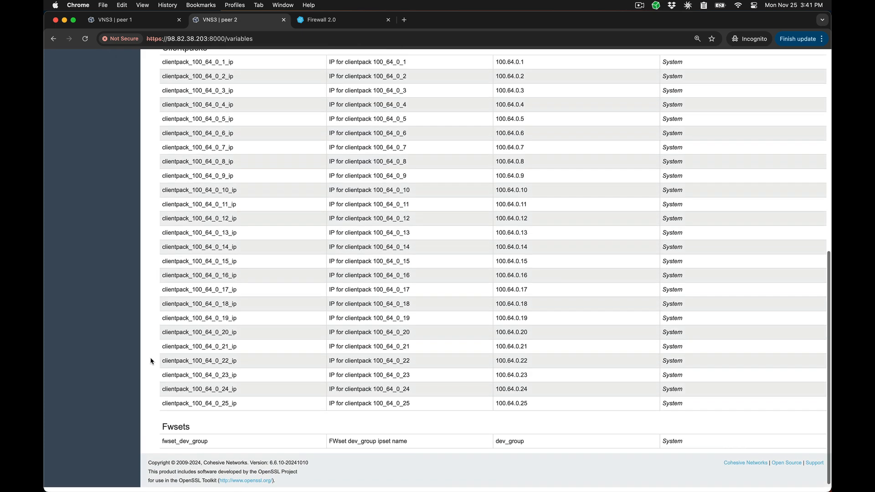
left_click(181, 448)
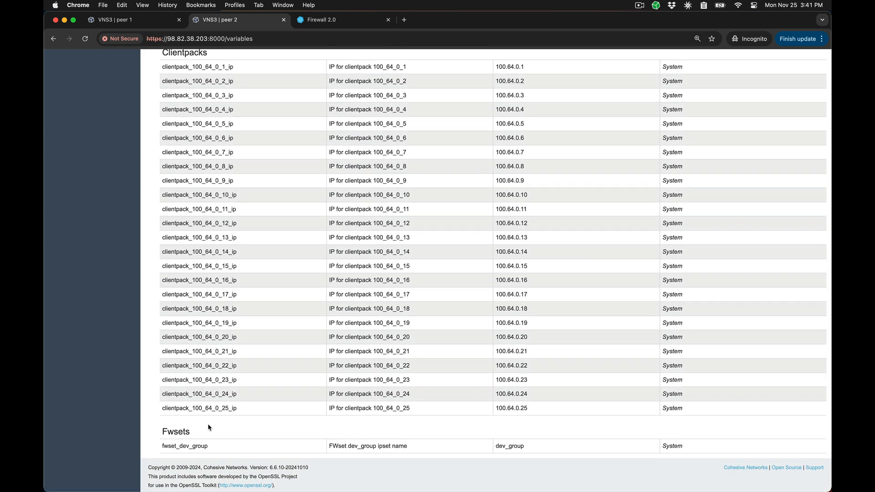
Switch to peer 1 and examine the new firewall subtable form with the type FORWARD, returning to the list without creating it
left_click(155, 21)
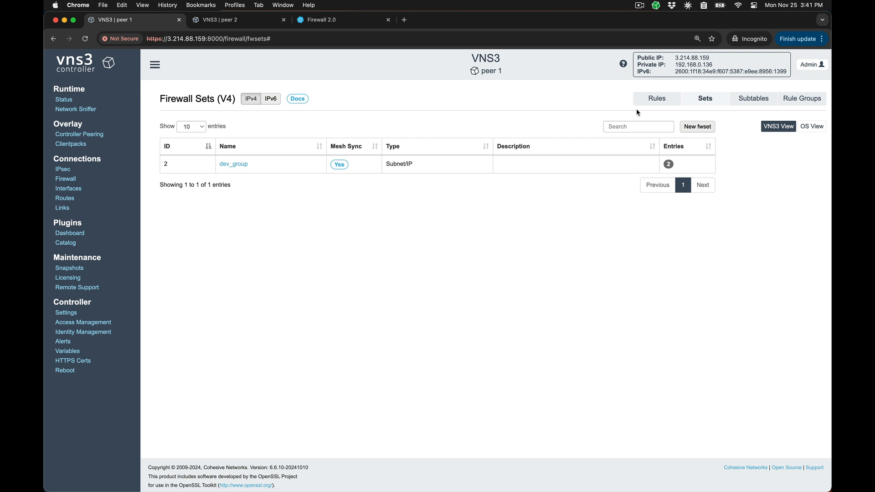
left_click(744, 99)
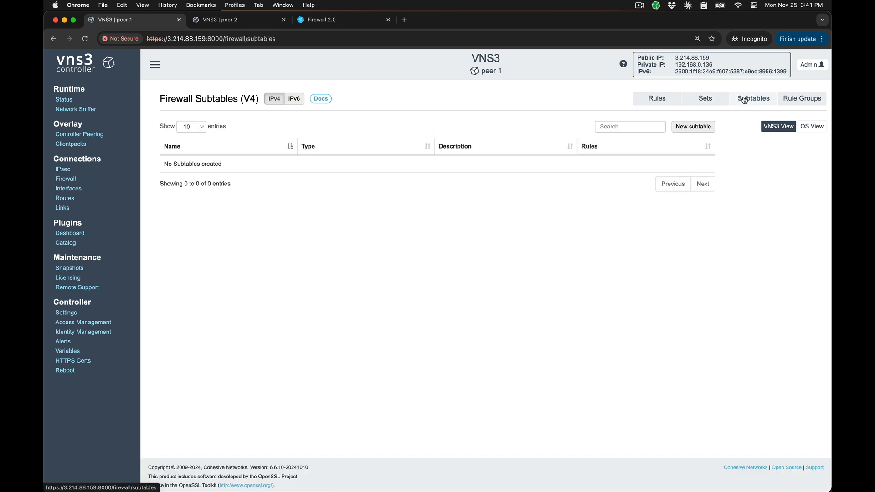
left_click(695, 126)
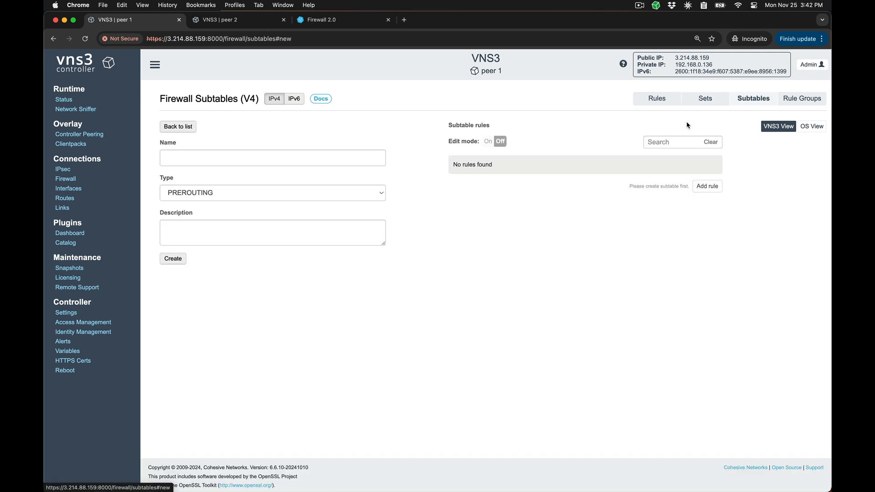
left_click(367, 192)
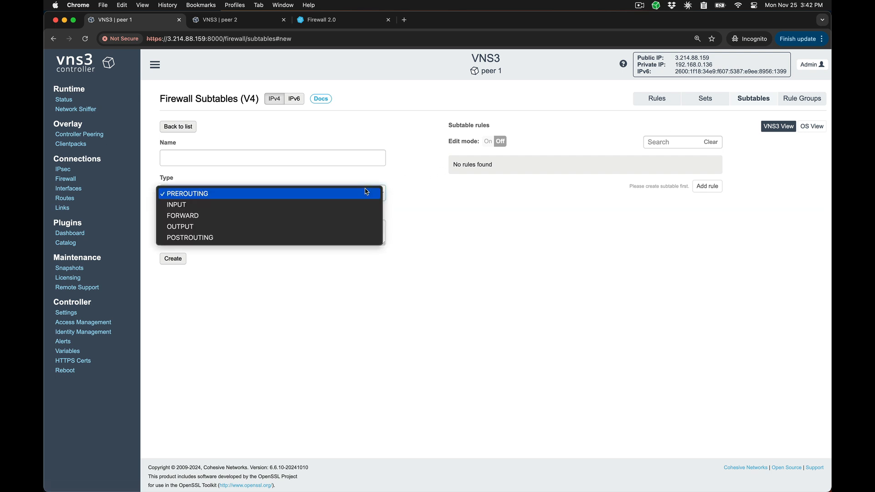
left_click(346, 214)
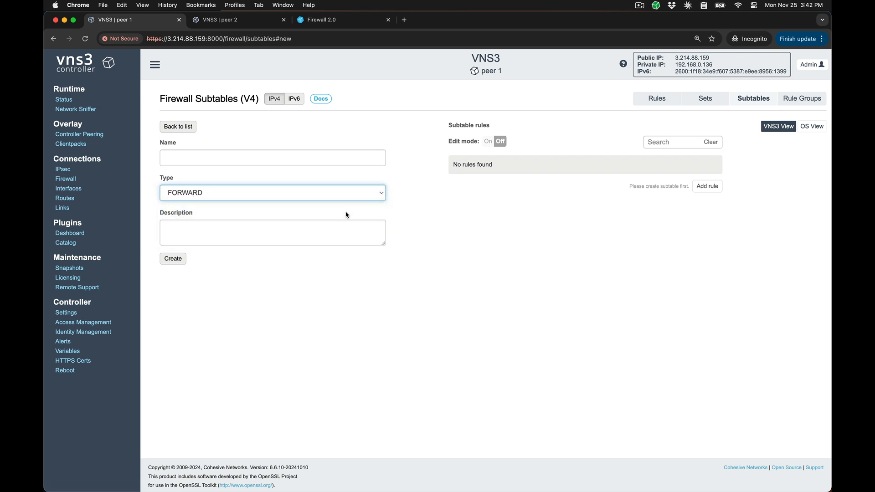
left_click(708, 187)
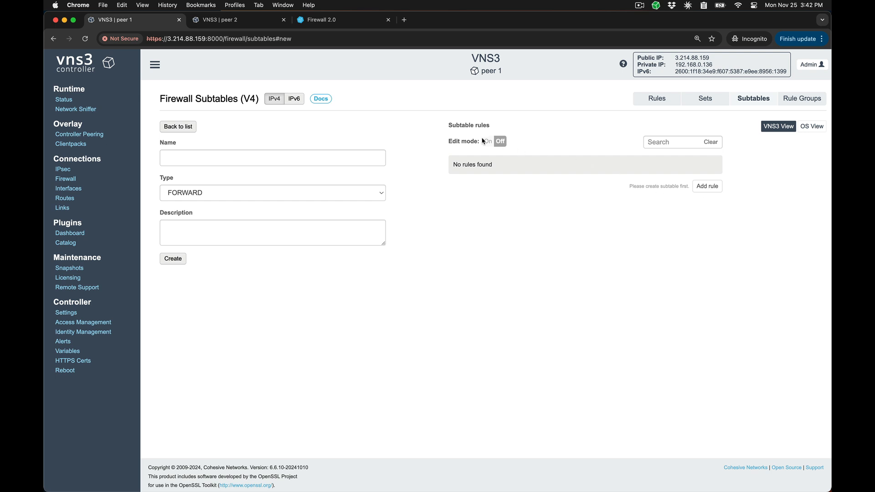
left_click(179, 125)
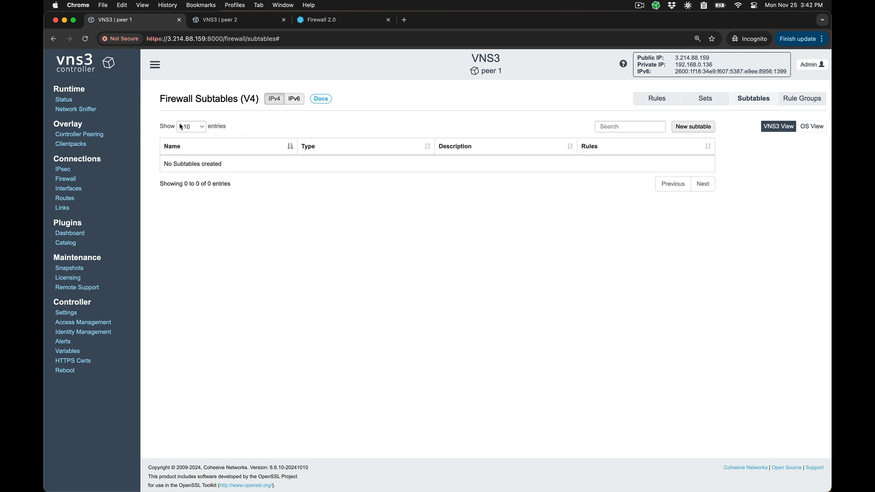
Start a new IPv4 firewall rule with the Rule Wizard shown, and enter POSTROUTING -s ${fwset_dev_group} using the copied dev_group set variable
left_click(665, 102)
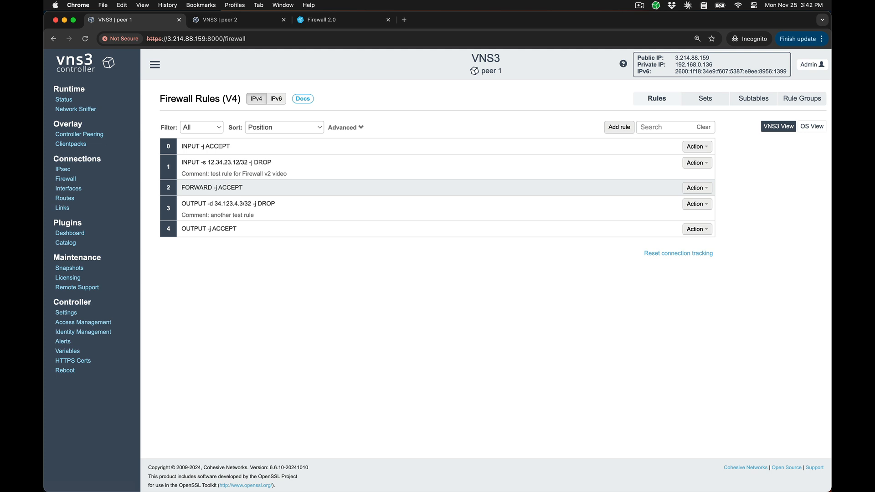
left_click(618, 126)
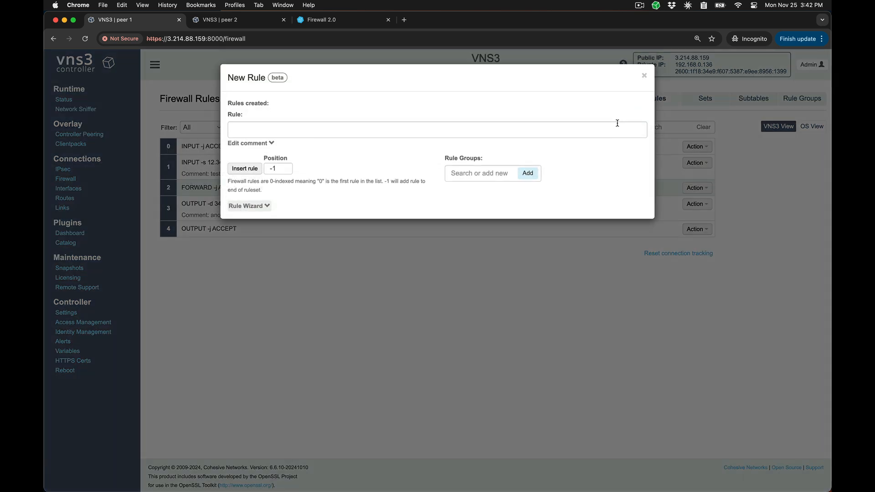
left_click(264, 207)
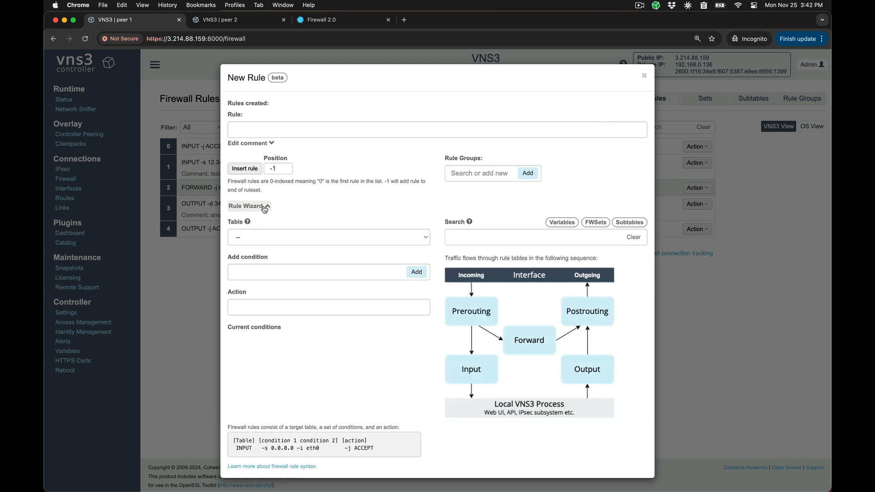
left_click(283, 131)
type("P")
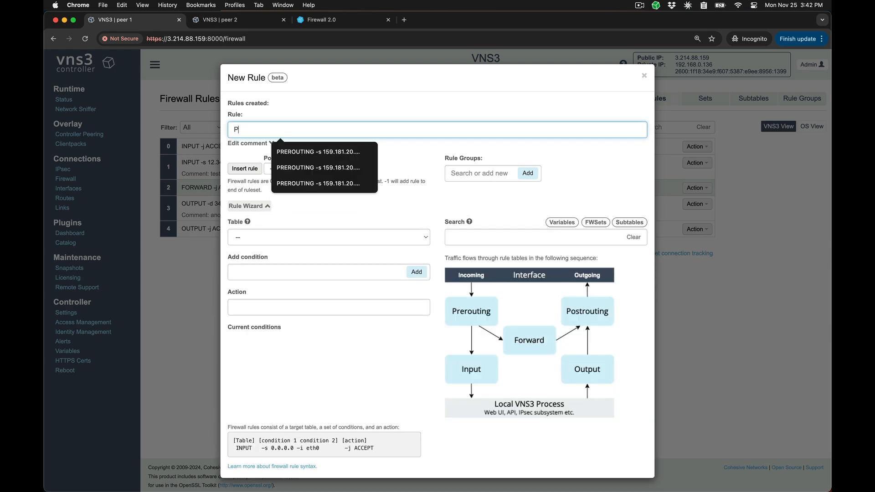
type("OSTROUTING -s")
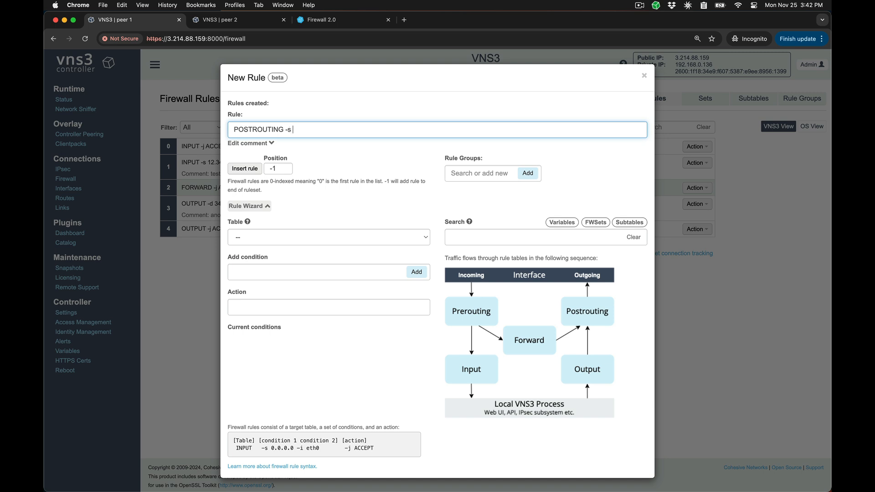
left_click(596, 224)
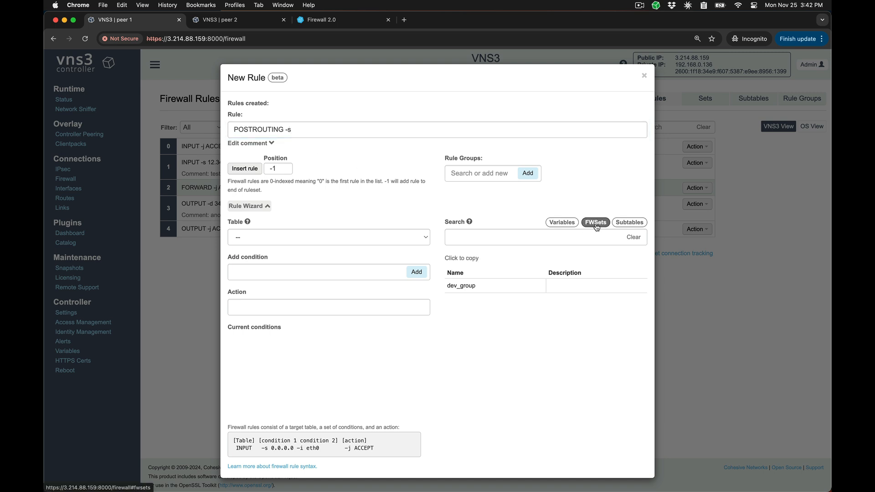
left_click(461, 286)
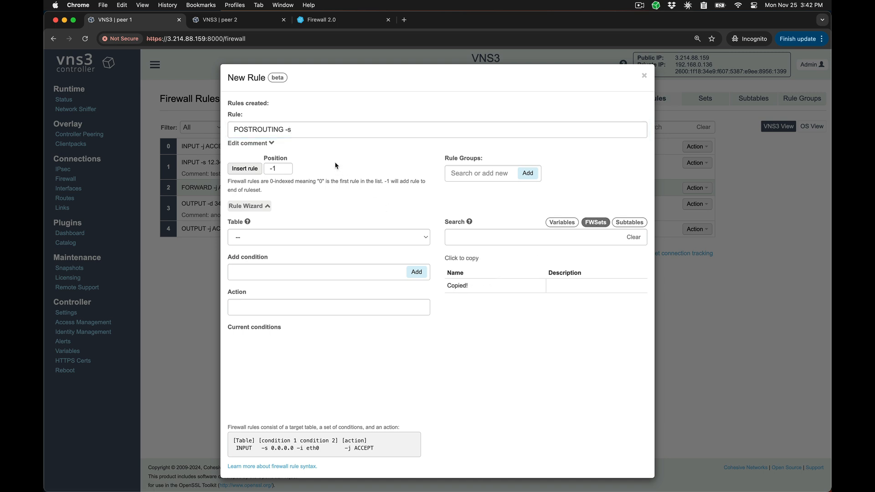
left_click(316, 132)
key("super+v")
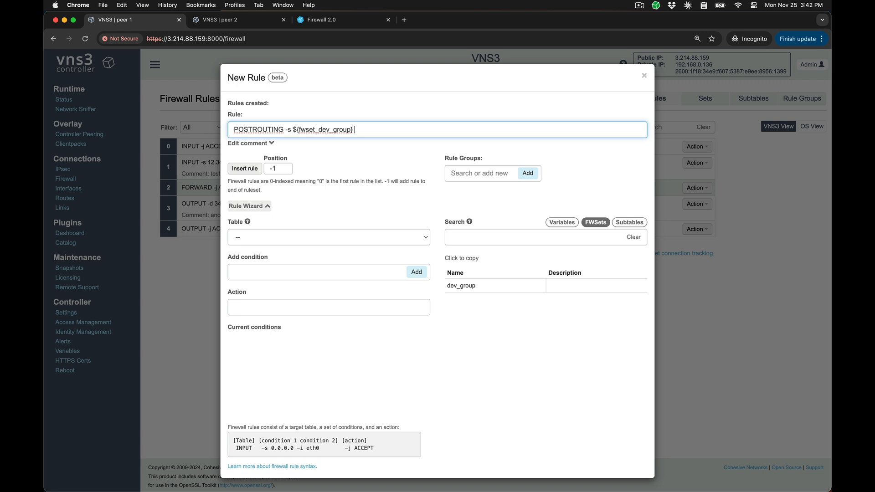
Extend the rule with -j NETMAP --to ${ipsec_endpoint_1_tunnel_1_local_subnet}, copying the tunnel's local subnet variable from the variables list
type("-j NETMAP --to")
left_click(562, 222)
scroll(494, 296, "down", 1)
scroll(494, 296, "down", 5)
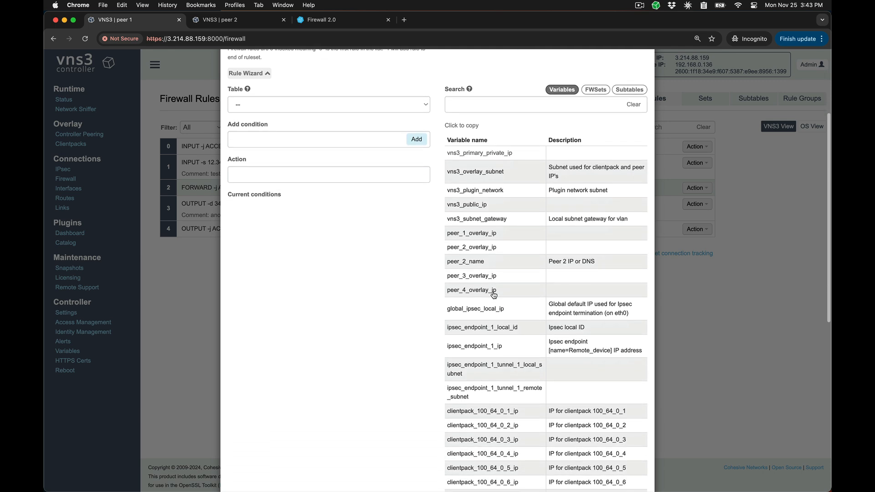
left_click(490, 369)
scroll(490, 369, "up", 6)
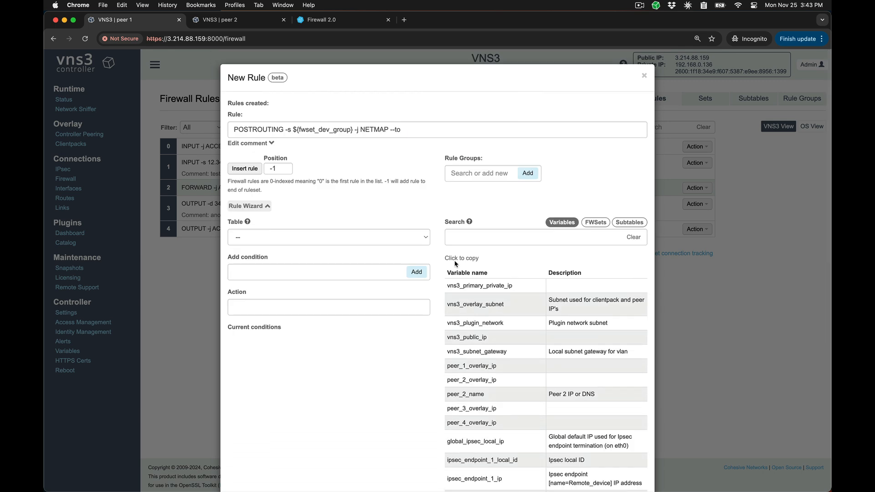
left_click(437, 133)
key("cmd+v")
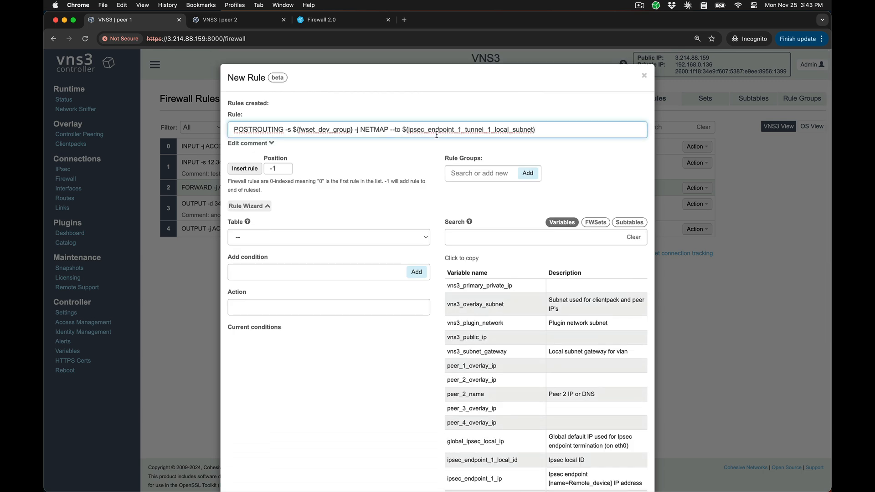
Insert the rule at the end of the ruleset with the new rule group test_group, and check the rule groups list
left_click(460, 173)
type("test_group")
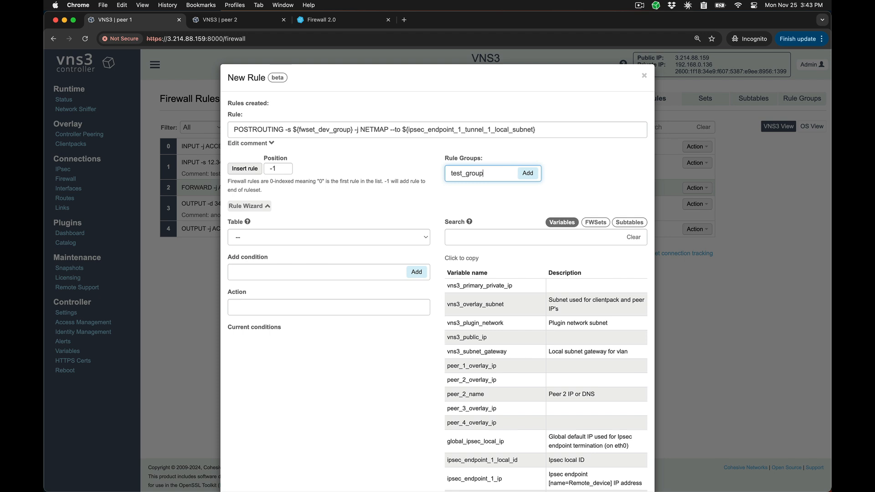
left_click(530, 174)
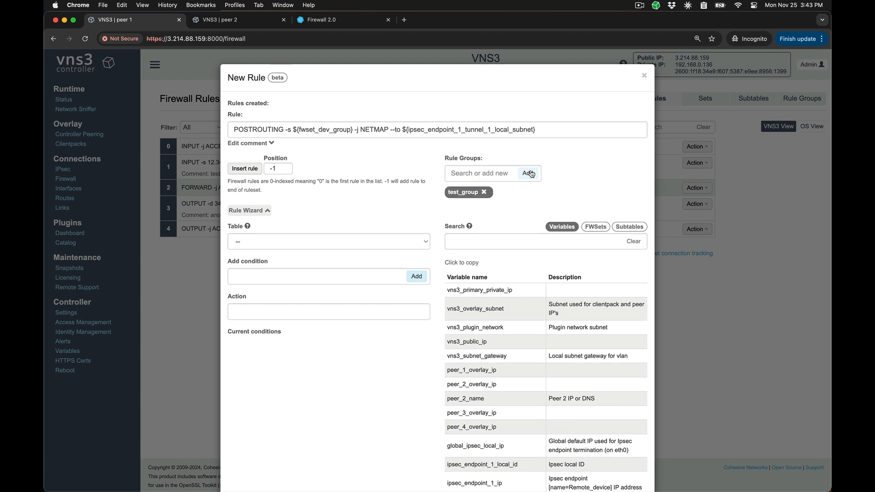
left_click(245, 170)
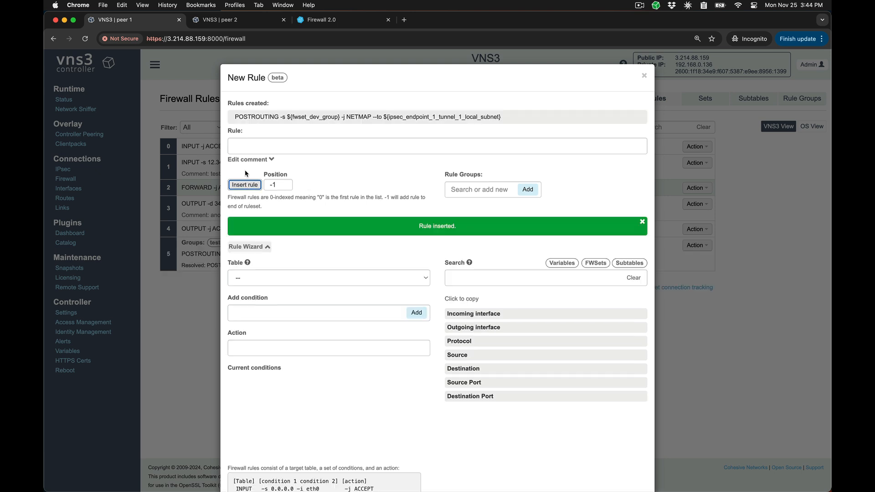
left_click(645, 76)
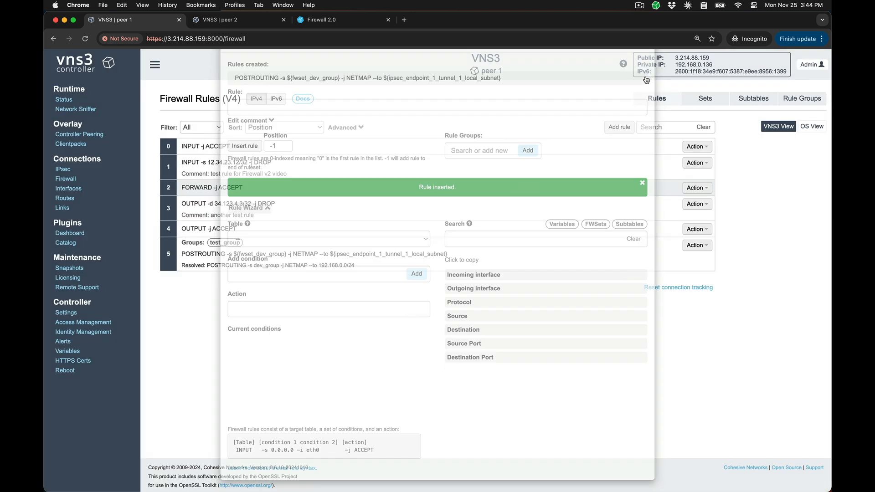
left_click(781, 103)
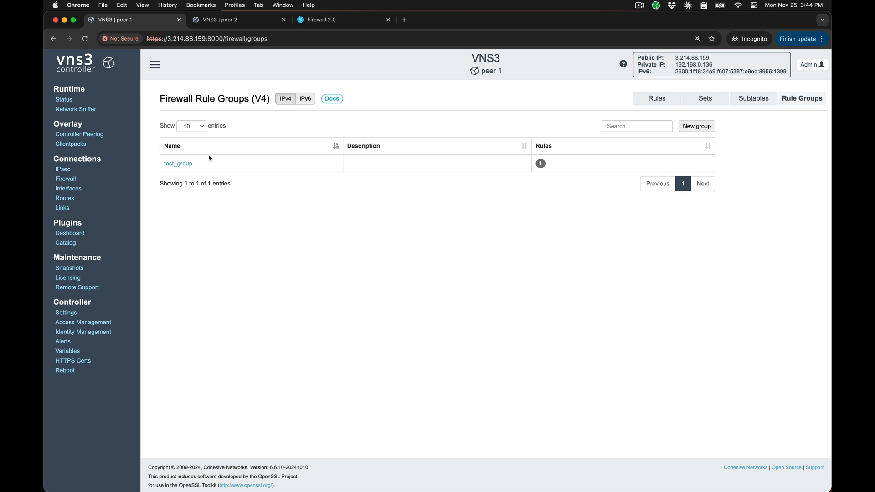
Export the firewall rules of all tables as a Text file from the advanced rule options and close the import/export dialog
left_click(666, 101)
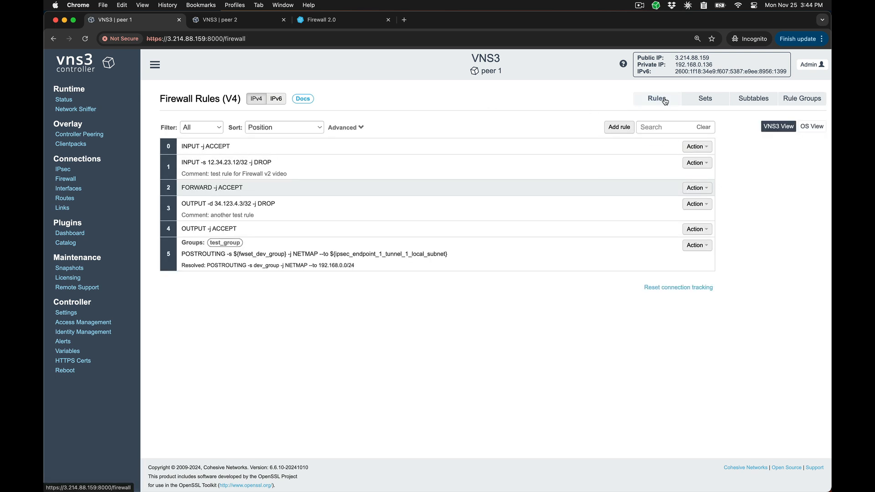
left_click(359, 128)
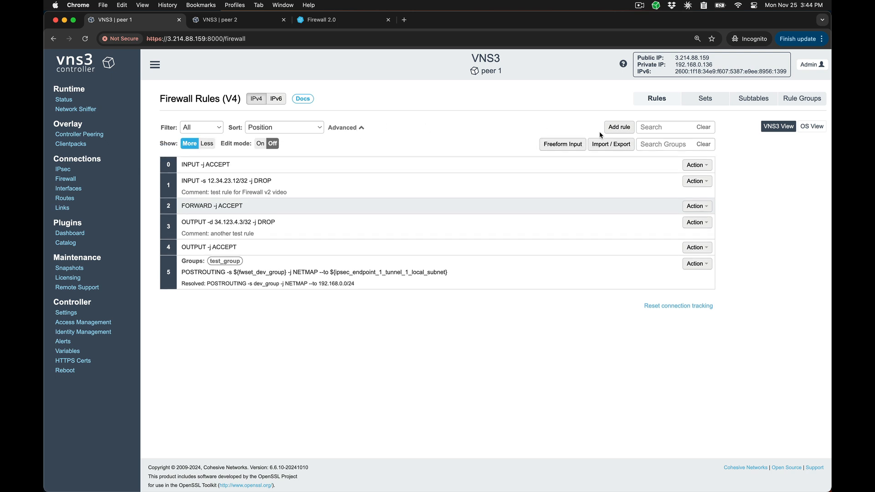
left_click(606, 144)
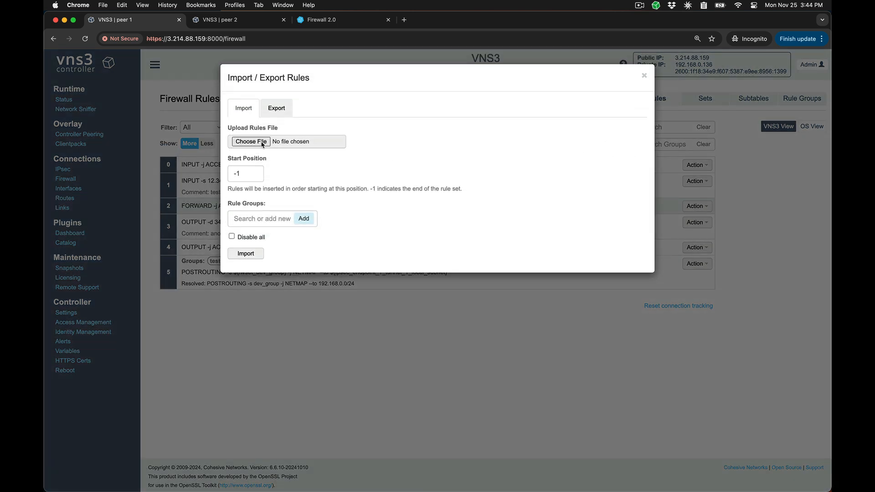
left_click(233, 237)
left_click(232, 237)
left_click(277, 108)
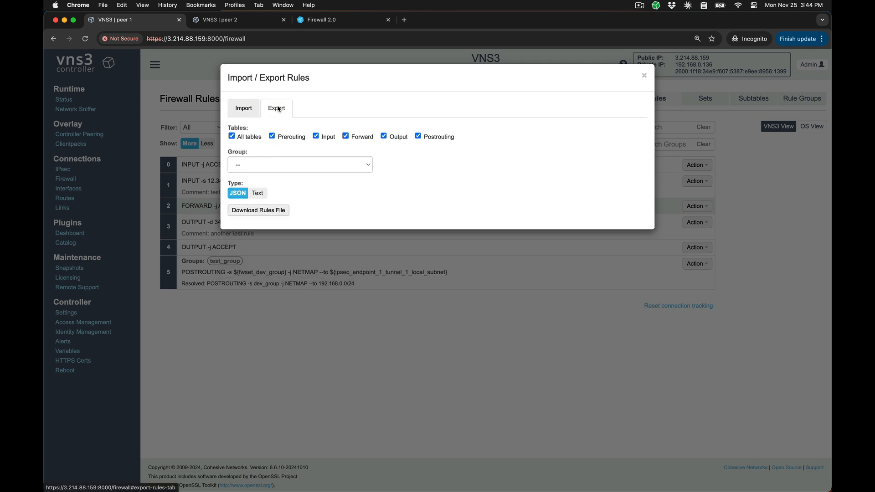
left_click(258, 193)
left_click(258, 211)
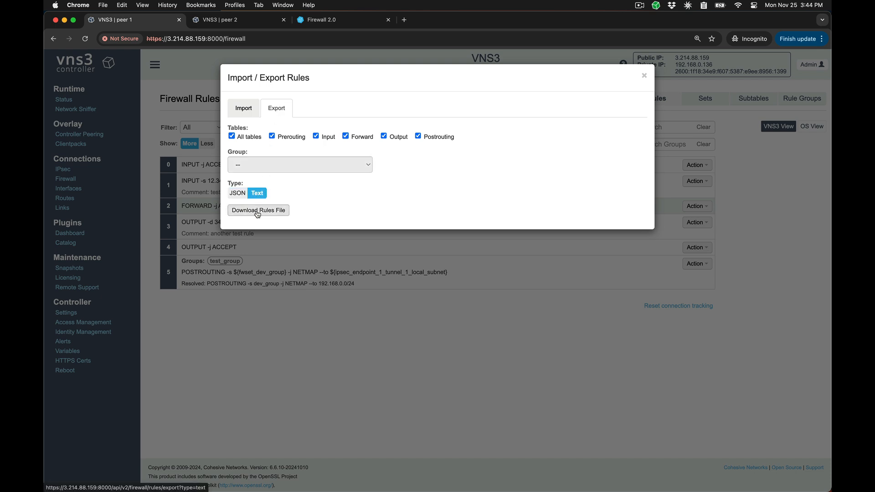
key("Return")
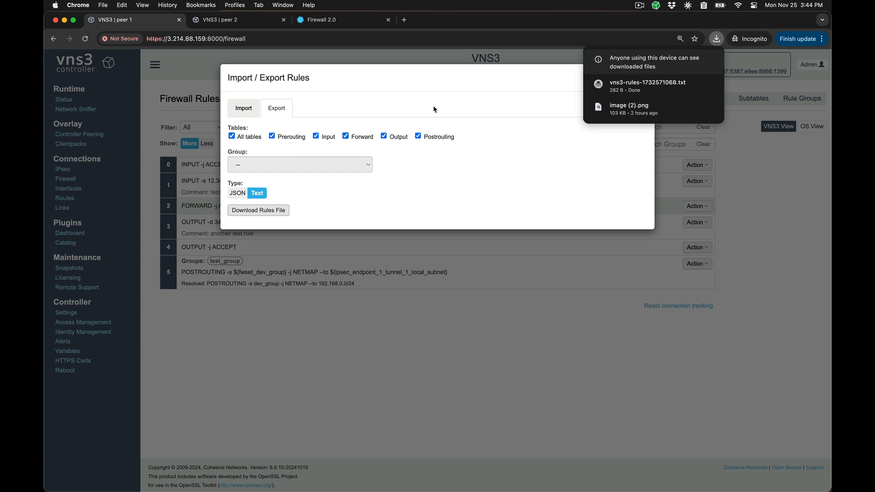
left_click(429, 78)
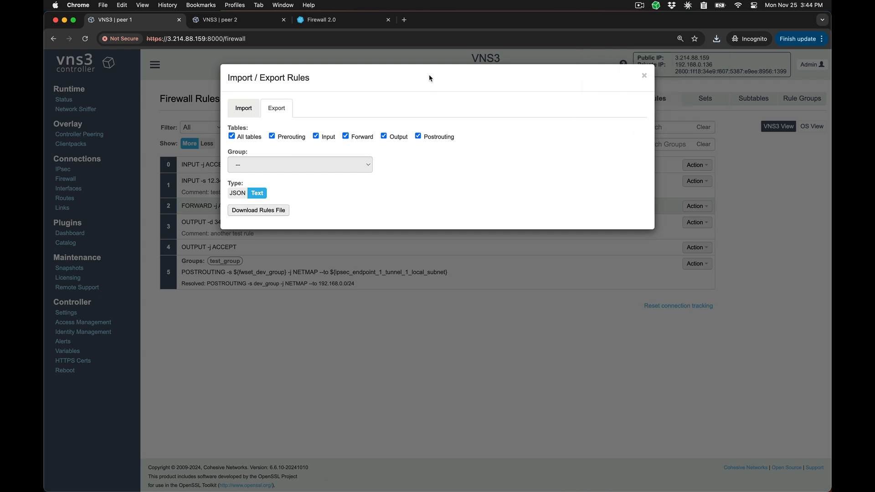
left_click(644, 76)
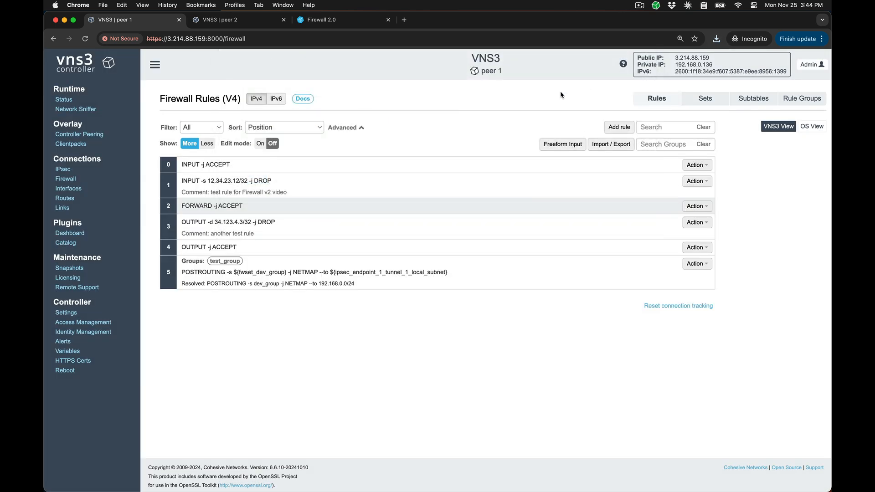
View the IPv6 firewall rules and open the Firewall 2.0 documentation
left_click(276, 100)
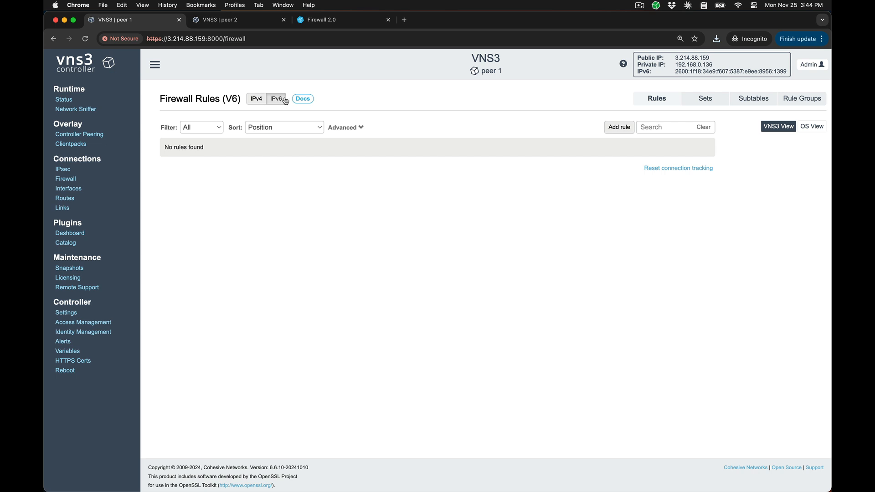
left_click(302, 100)
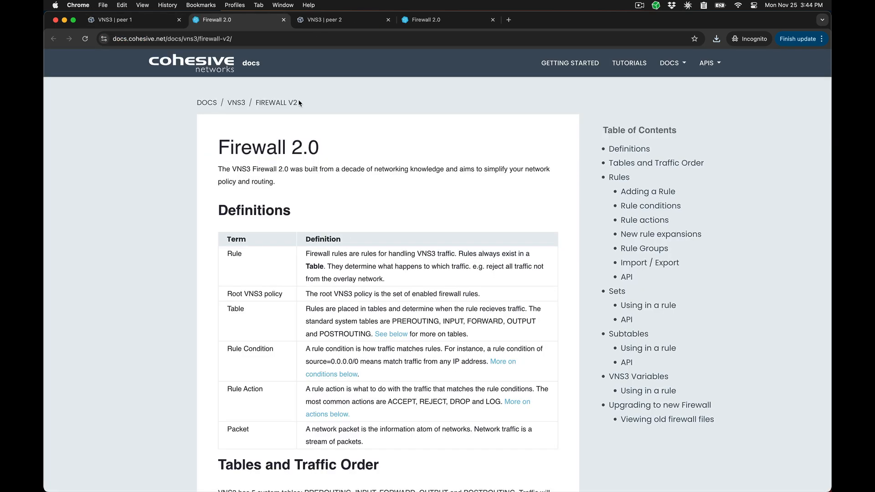